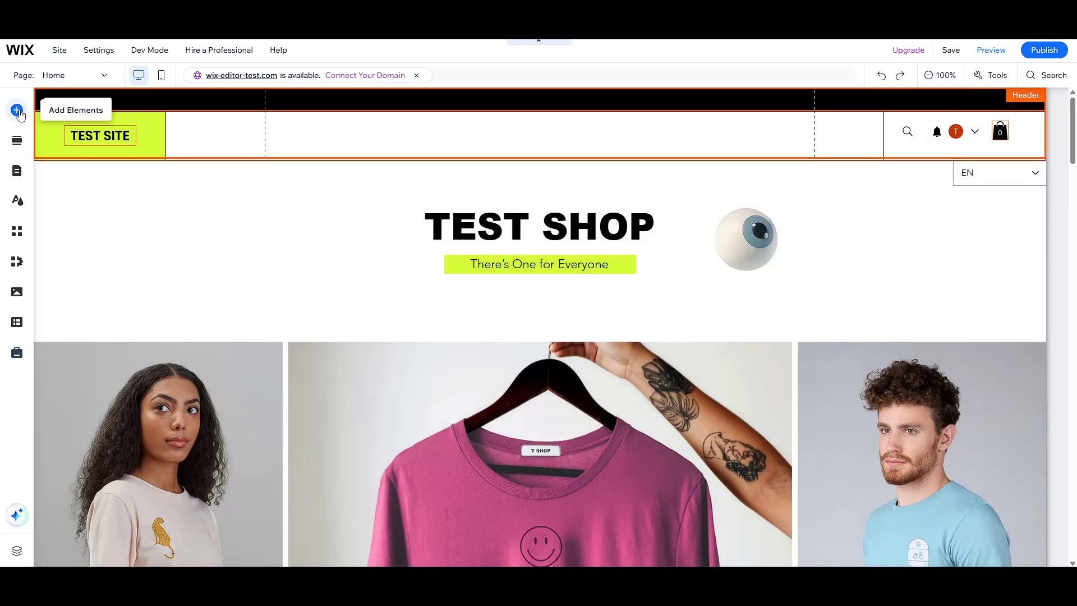
Step: Add the first horizontal menu style, with plain text items and a blue Home, to the site header beside the search icon
{"action": "left_click", "coordinate": [17, 111]}
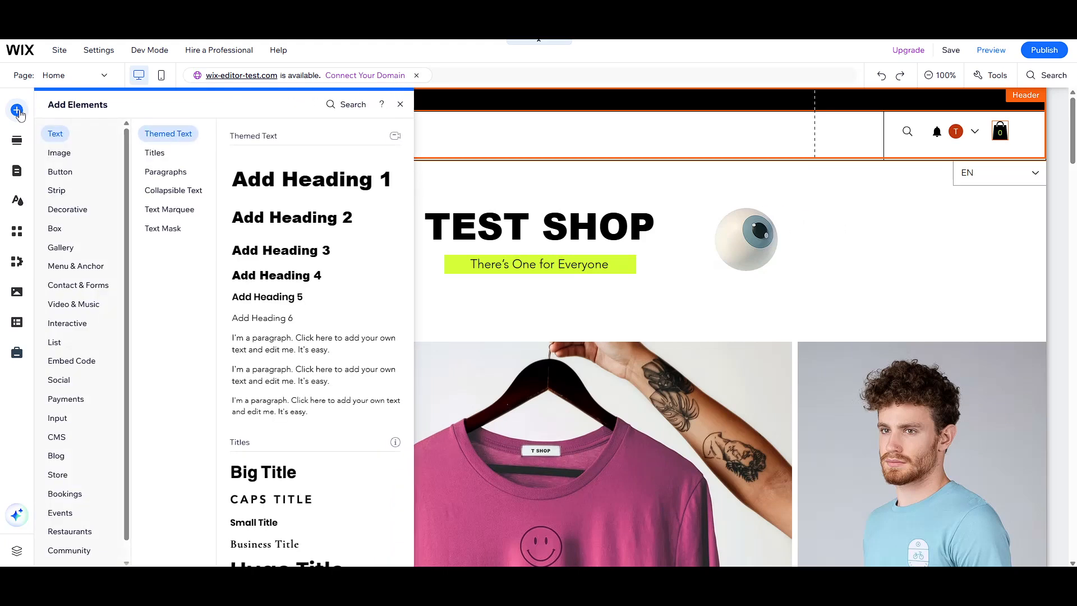
{"action": "left_click", "coordinate": [18, 111]}
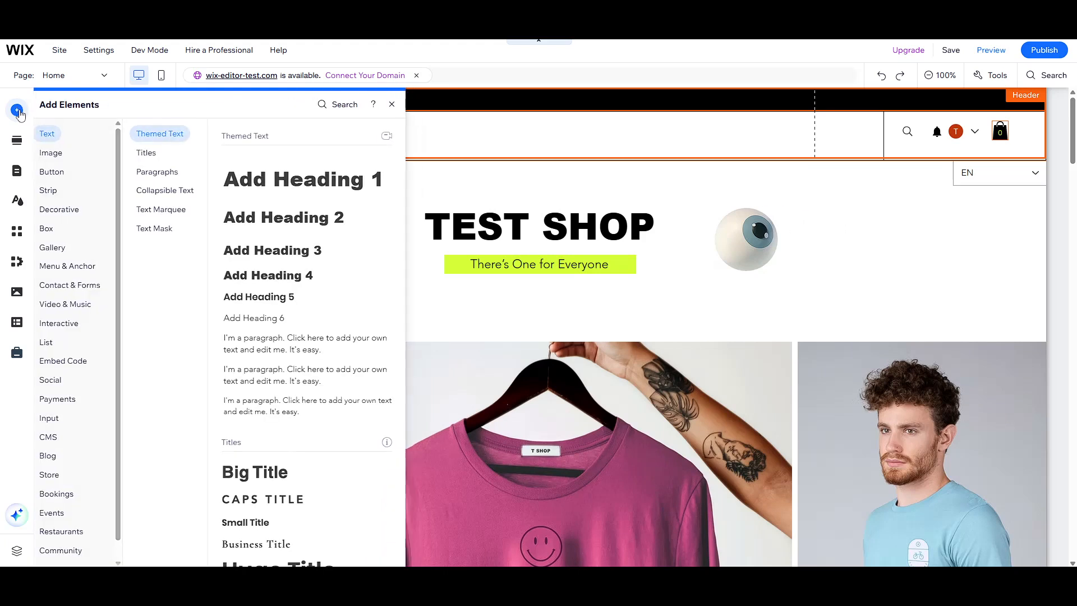
{"action": "left_click", "coordinate": [18, 110]}
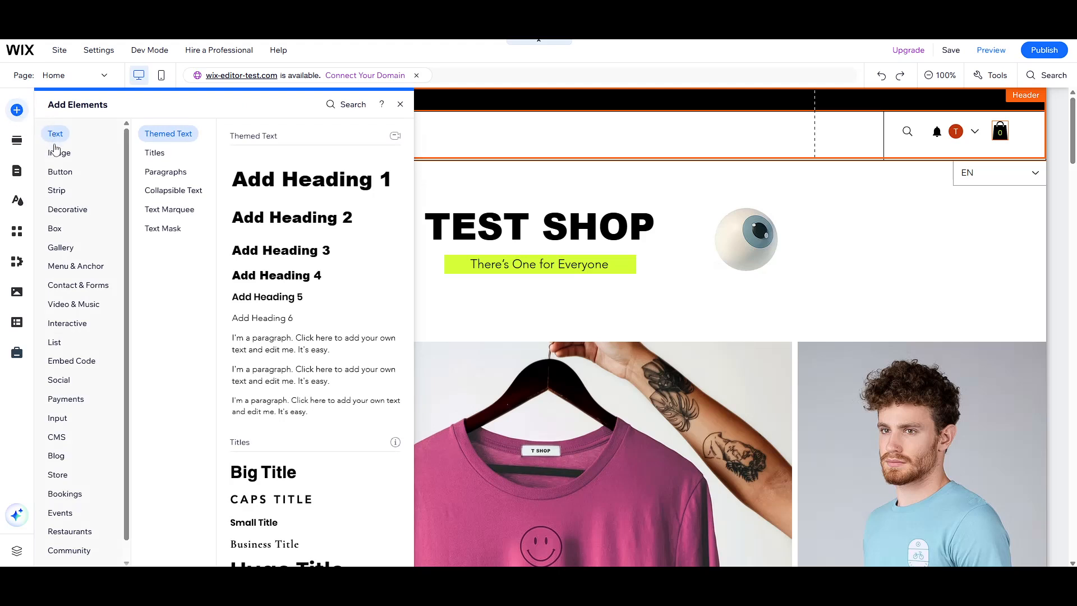
{"action": "left_click", "coordinate": [72, 267]}
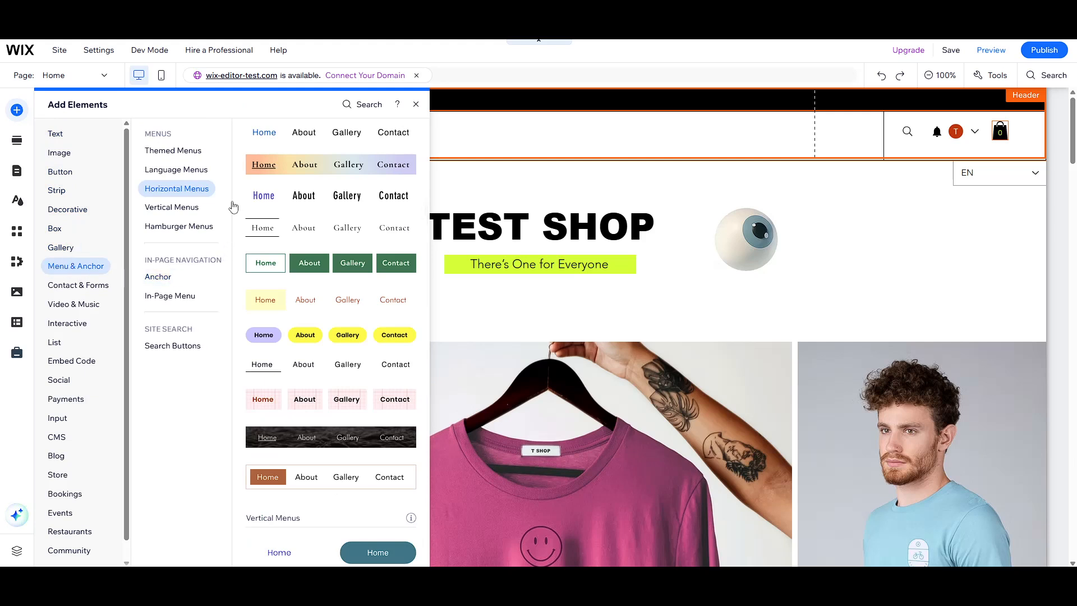
{"action": "scroll", "coordinate": [379, 180], "scroll_direction": "up", "scroll_amount": 1}
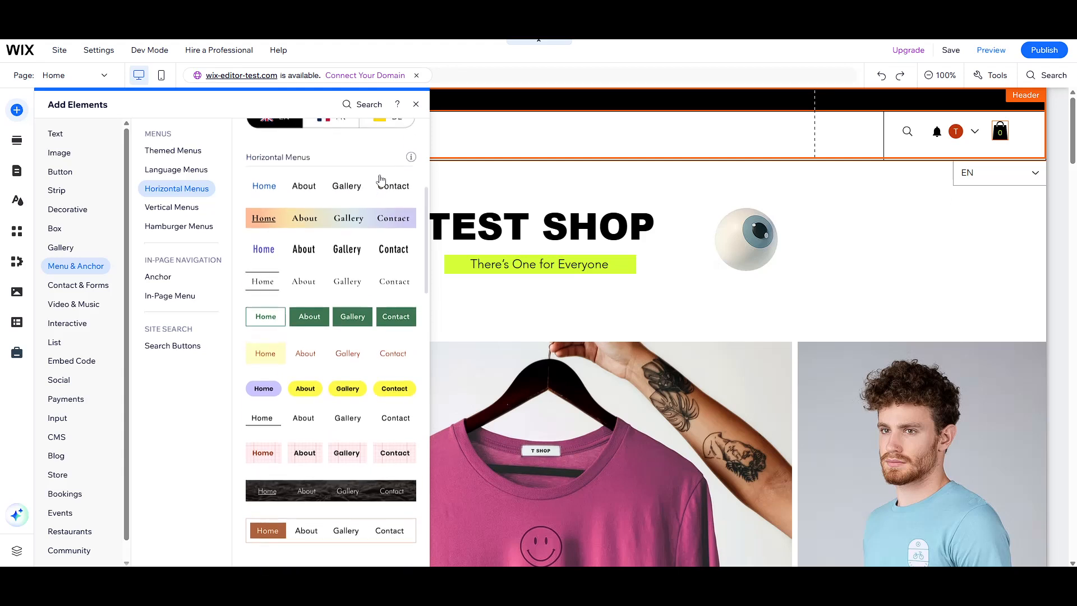
{"action": "scroll", "coordinate": [380, 179], "scroll_direction": "up", "scroll_amount": 1}
{"action": "left_click", "coordinate": [172, 192]}
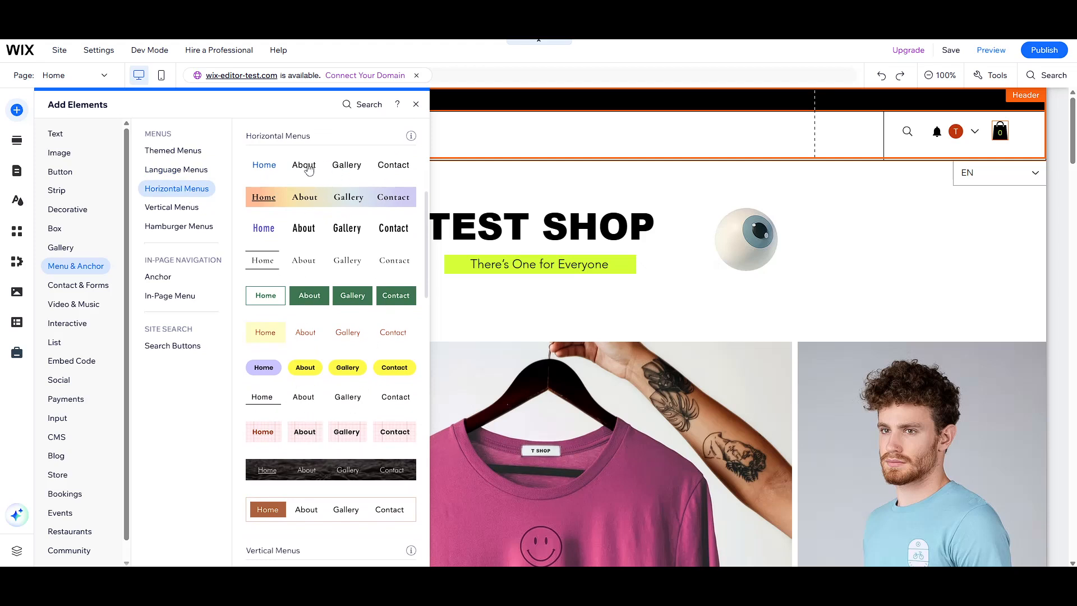
{"action": "left_click_drag", "start_coordinate": [308, 170], "coordinate": [664, 133]}
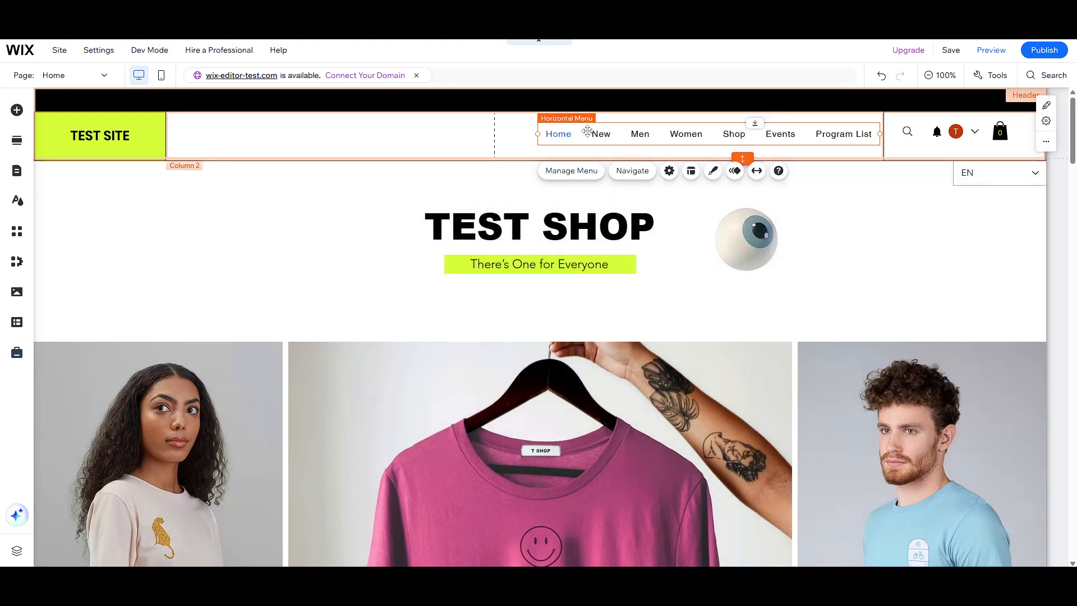
Step: Convert the header's horizontal menu to an advanced menu
{"action": "left_click", "coordinate": [670, 171]}
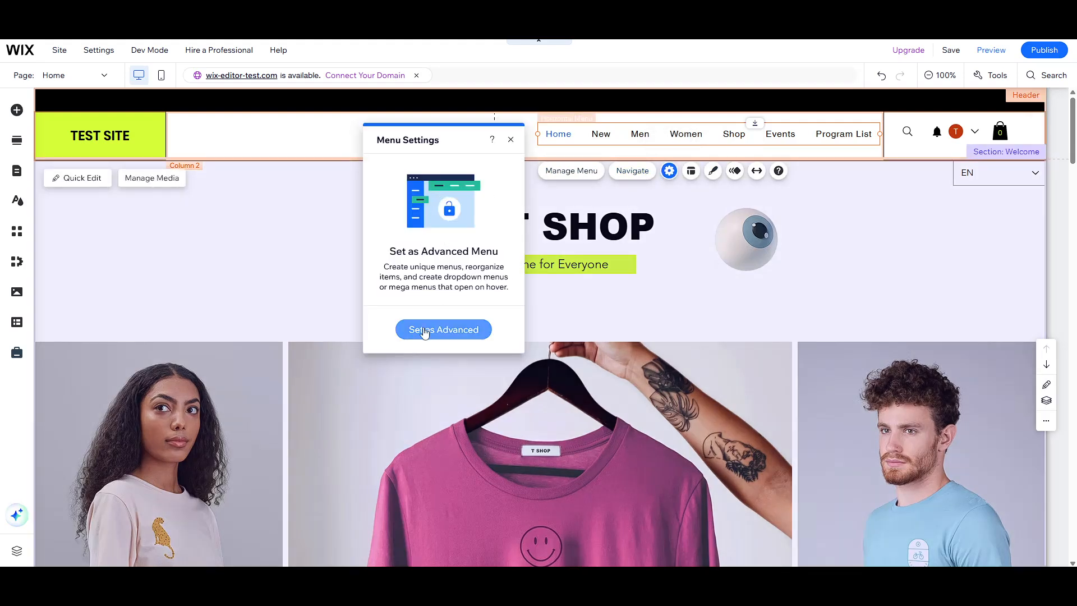
{"action": "left_click", "coordinate": [453, 332]}
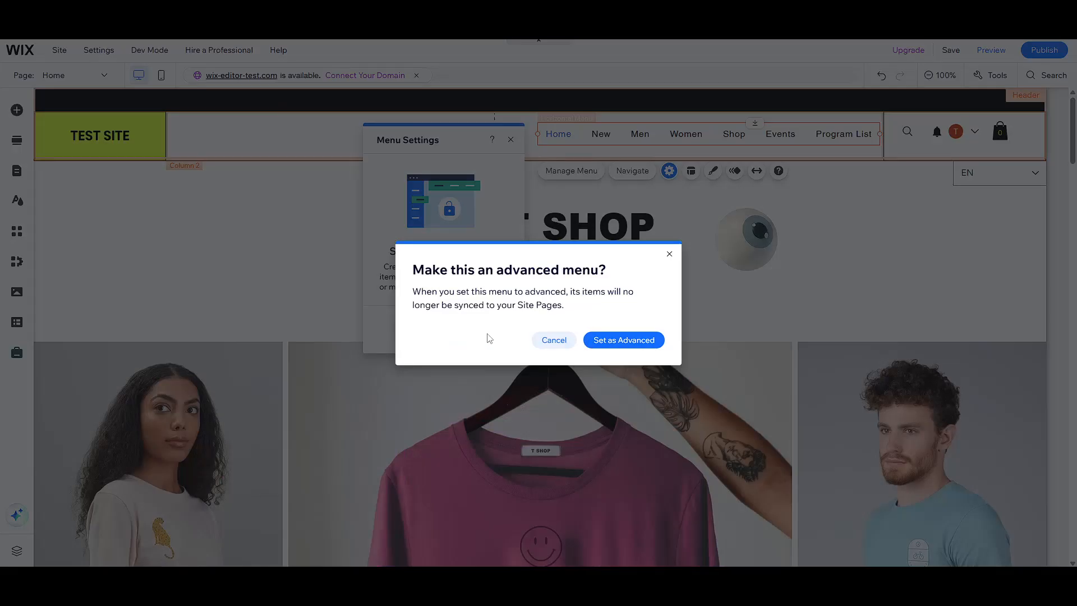
{"action": "left_click", "coordinate": [636, 340]}
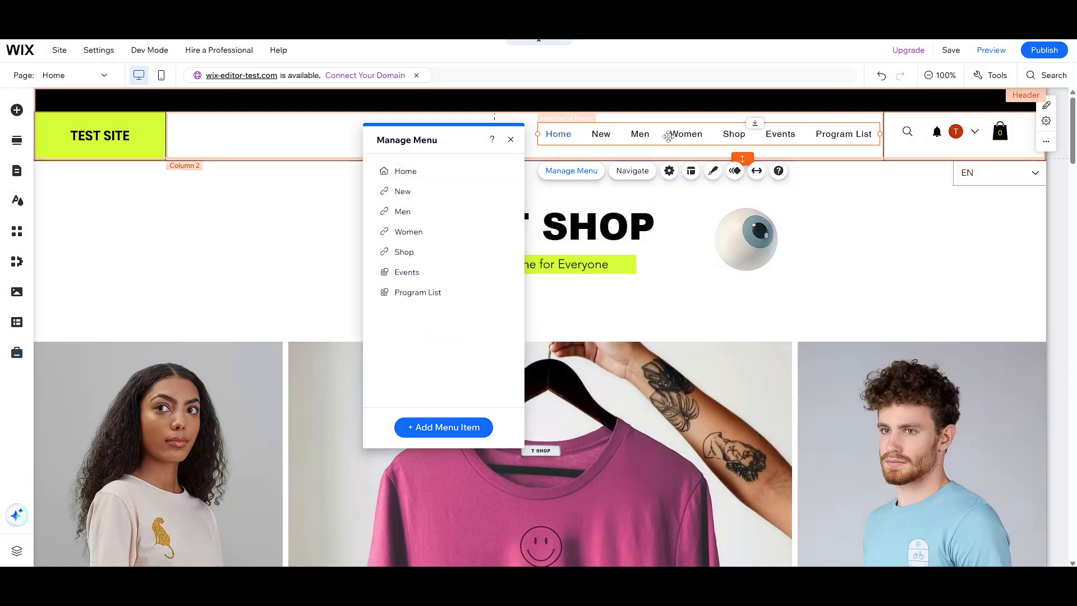
Step: Add a mega menu item named "Mega Menu" to the horizontal menu
{"action": "left_click_drag", "start_coordinate": [419, 135], "coordinate": [386, 142]}
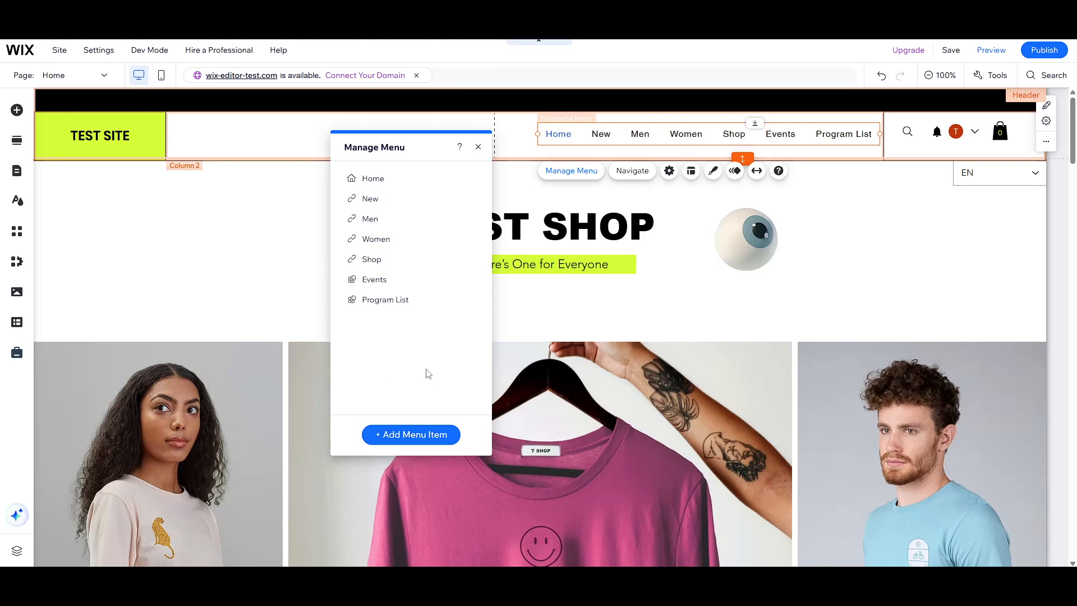
{"action": "left_click", "coordinate": [417, 436]}
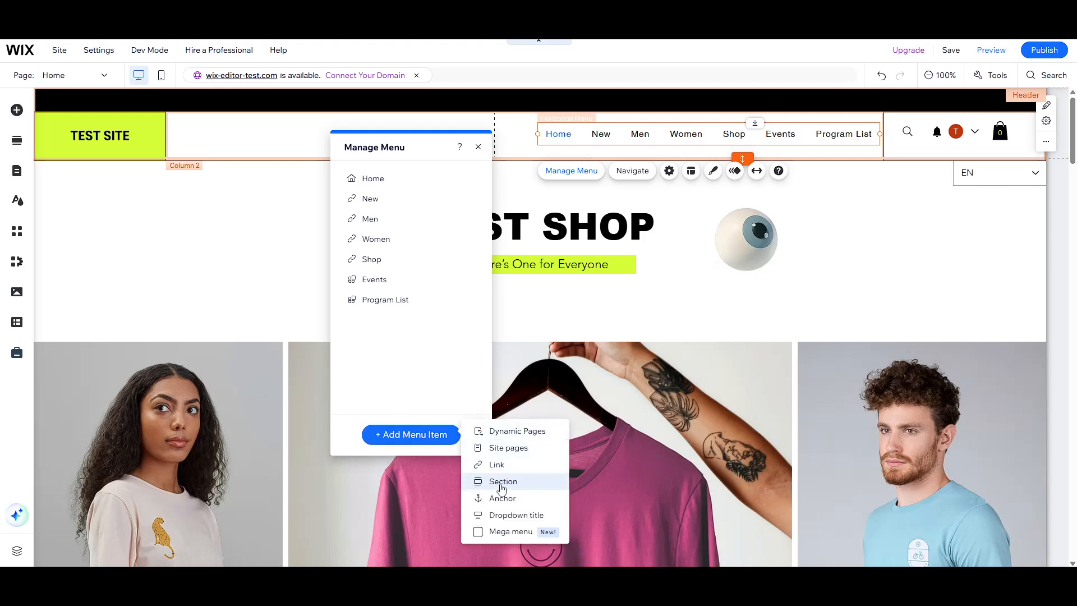
{"action": "left_click", "coordinate": [507, 533]}
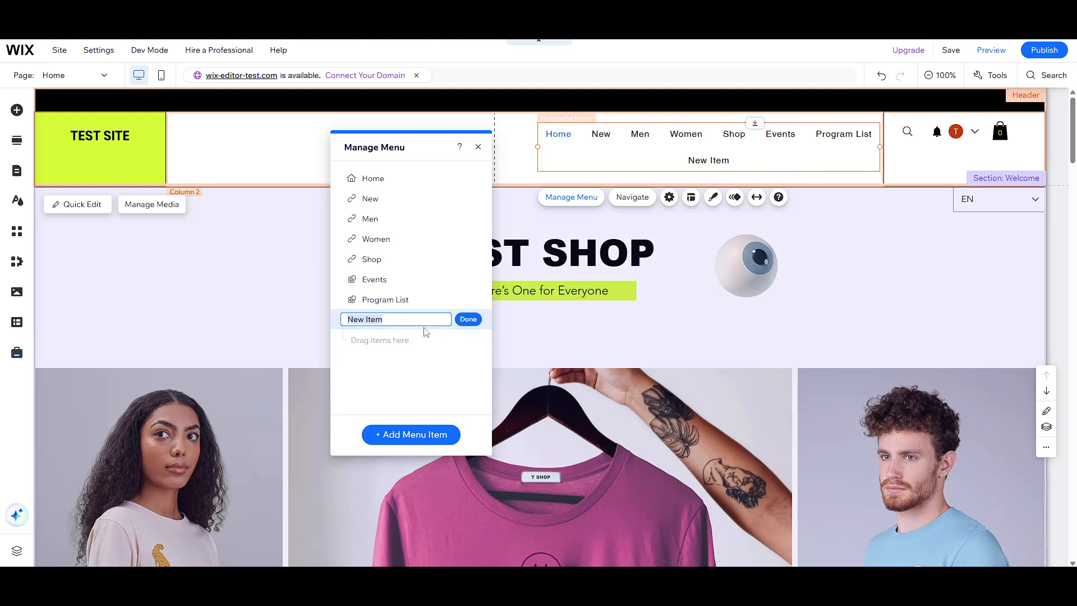
{"action": "type", "text": "Mega Menu"}
{"action": "left_click", "coordinate": [468, 320]}
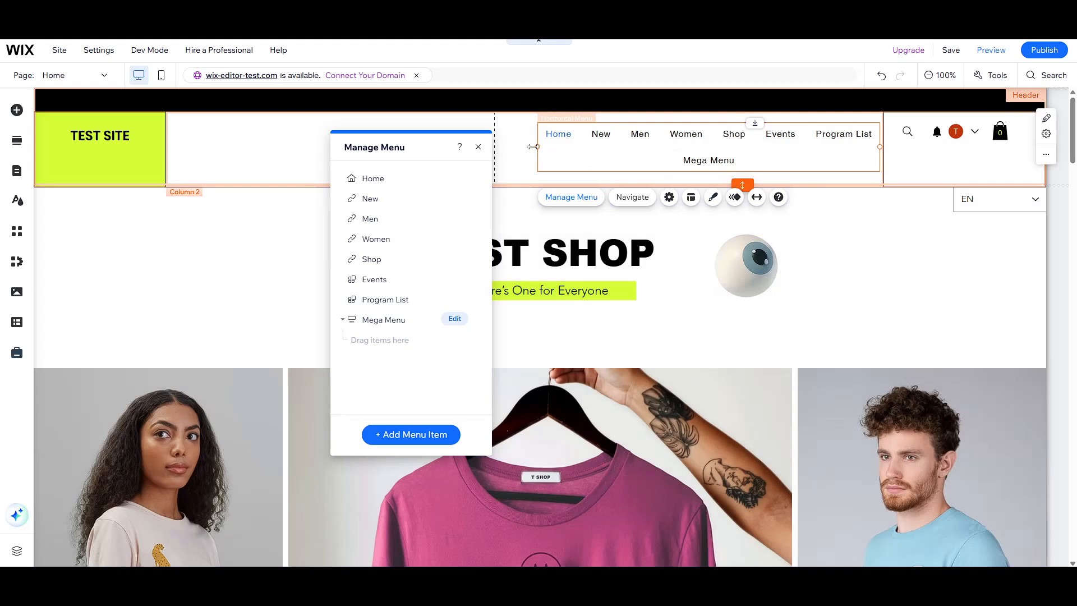
Step: Widen the horizontal menu so all items fit on one line, and move it slightly lower in the header
{"action": "left_click_drag", "start_coordinate": [533, 146], "coordinate": [475, 146]}
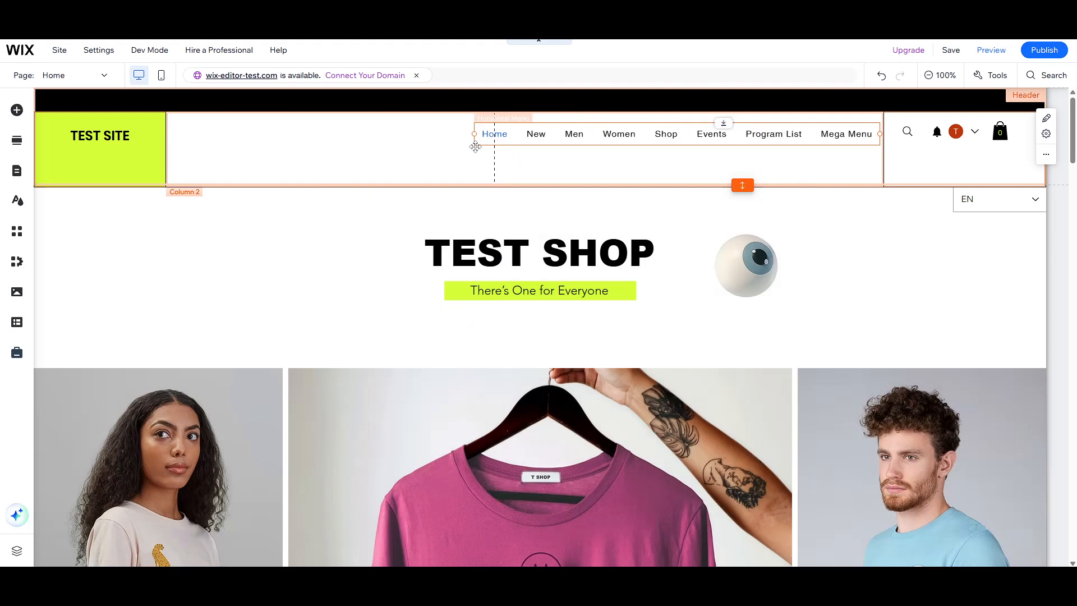
{"action": "double_click", "coordinate": [581, 136]}
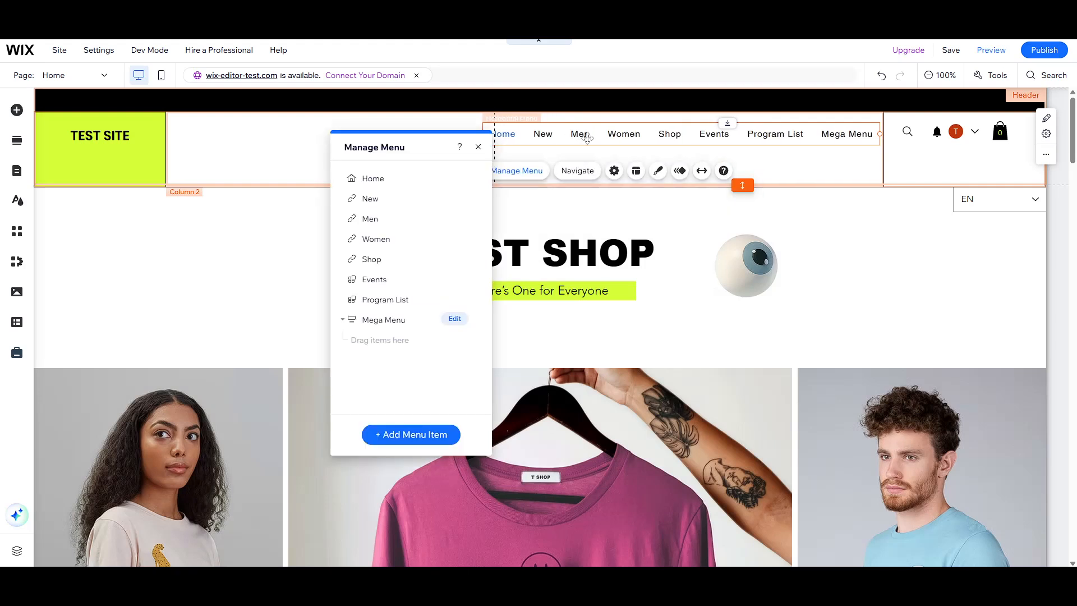
{"action": "left_click_drag", "start_coordinate": [590, 136], "coordinate": [627, 147]}
{"action": "double_click", "coordinate": [624, 147]}
{"action": "double_click", "coordinate": [627, 147]}
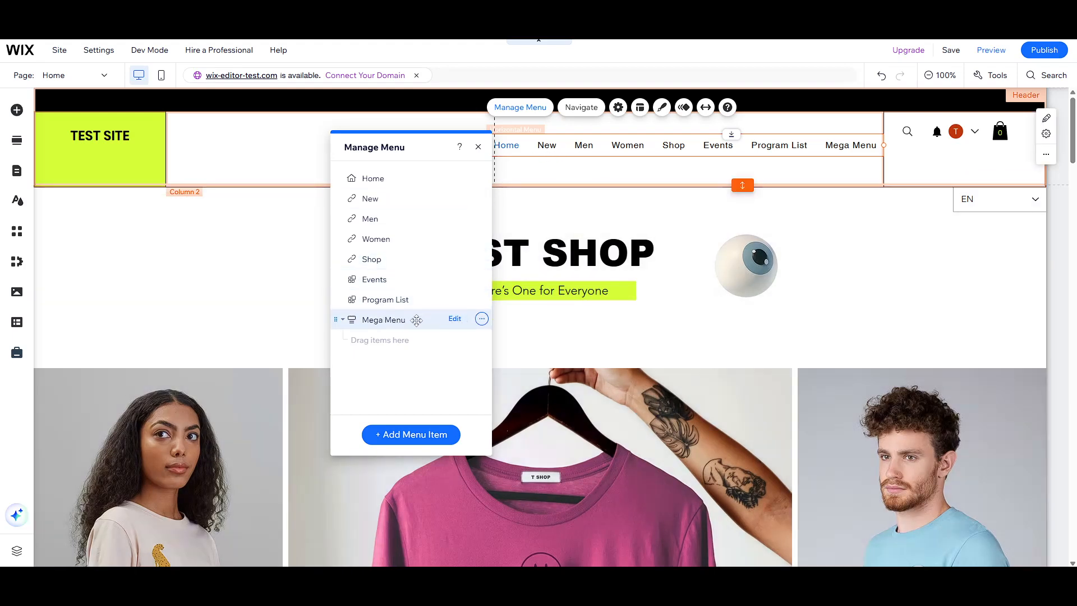
Step: Edit the Mega Menu item and place a "View More" text button in the middle of its dropdown container
{"action": "left_click", "coordinate": [462, 319]}
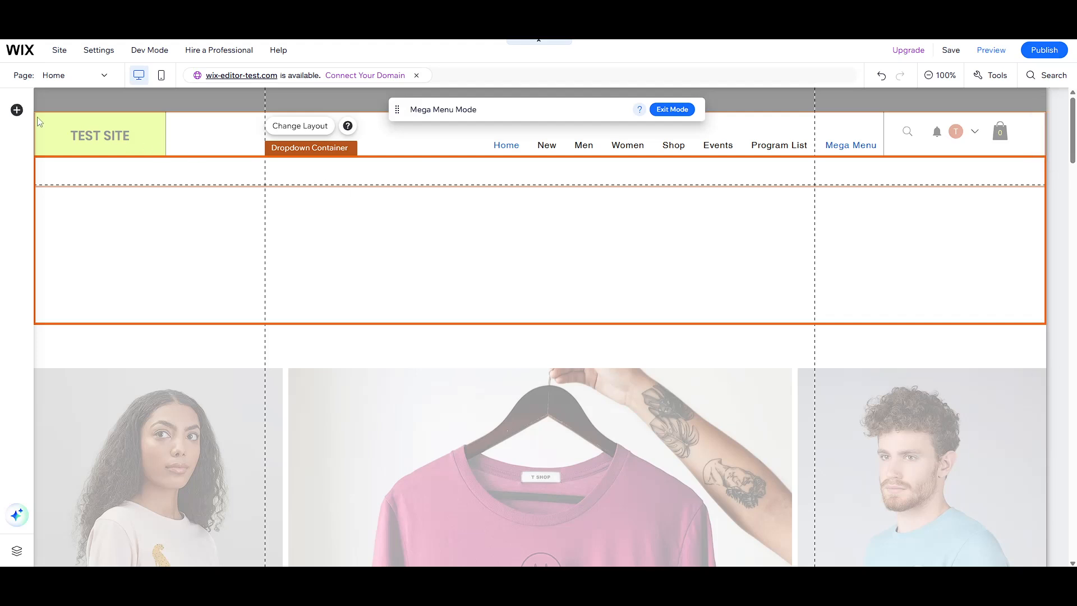
{"action": "left_click", "coordinate": [17, 110]}
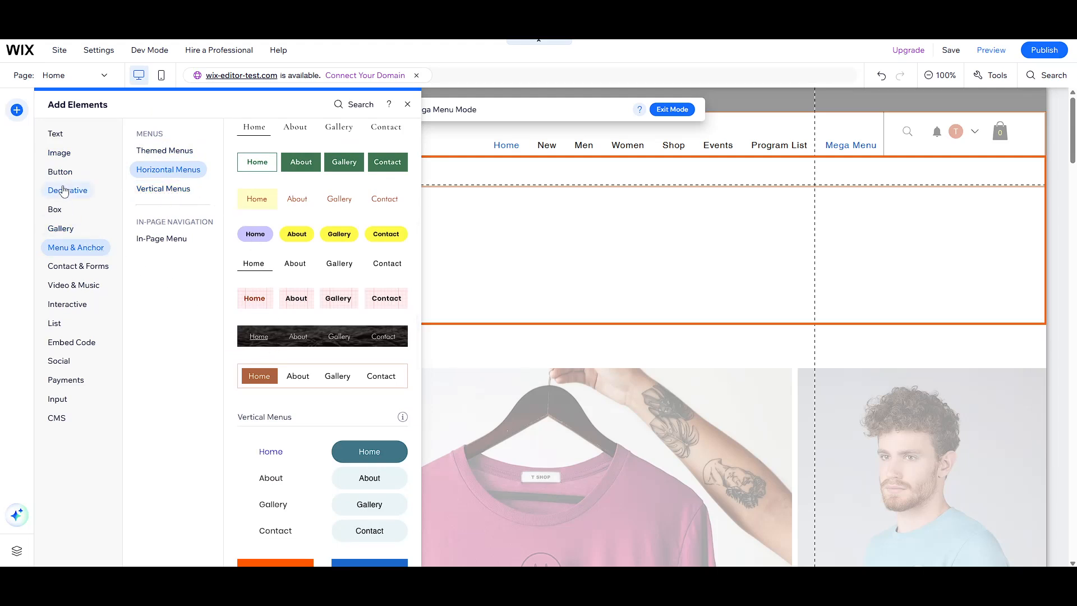
{"action": "left_click", "coordinate": [62, 158]}
{"action": "left_click", "coordinate": [64, 173]}
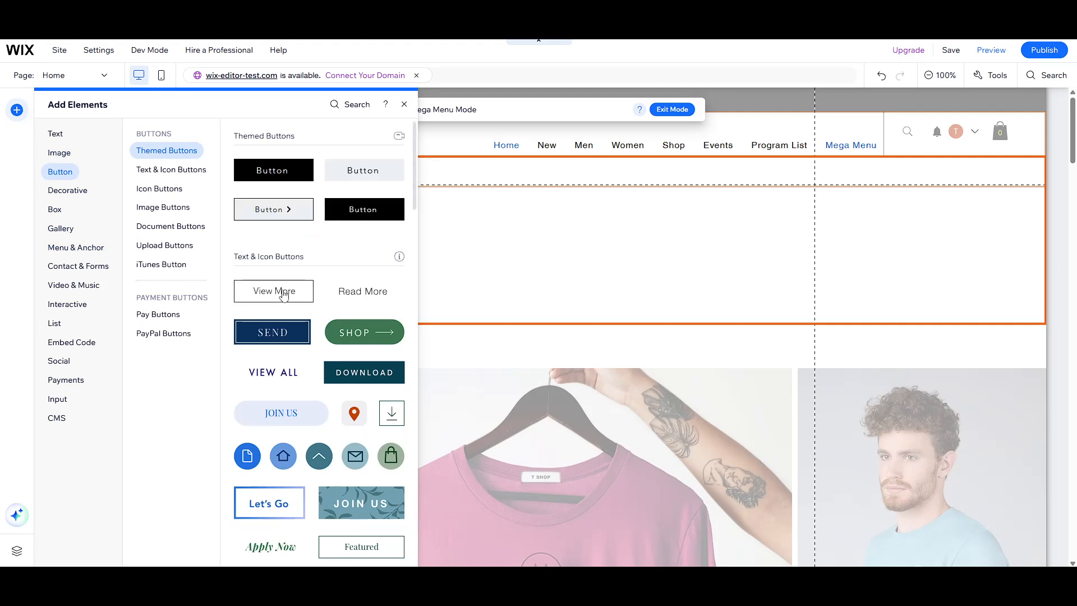
{"action": "left_click_drag", "start_coordinate": [284, 296], "coordinate": [547, 274]}
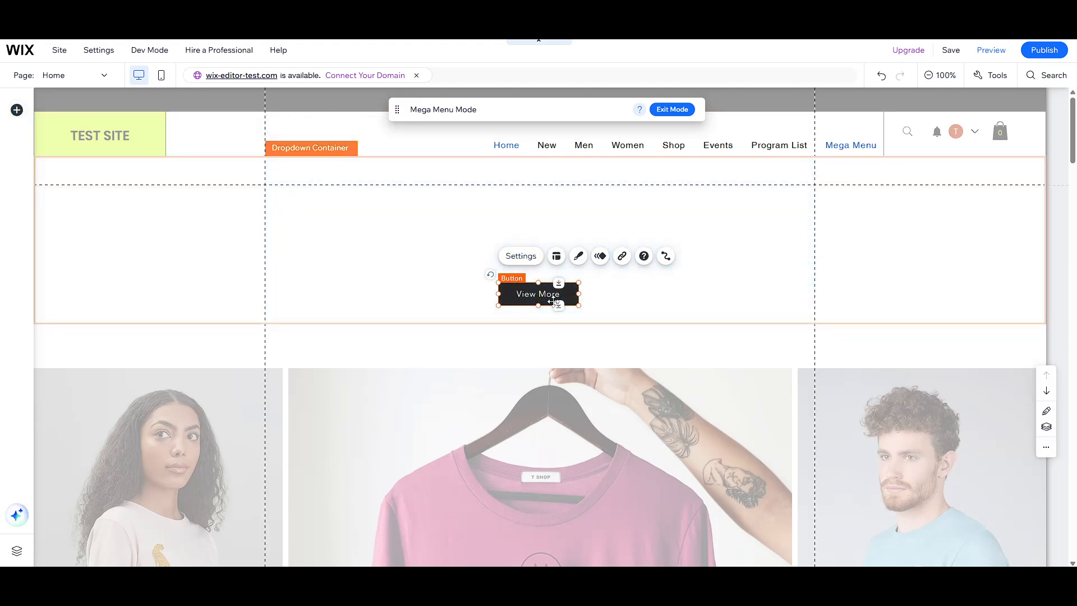
Step: Set the mega menu's dropdown container to stretch to page instead of full screen, and finish editing the mega menu
{"action": "left_click", "coordinate": [465, 199]}
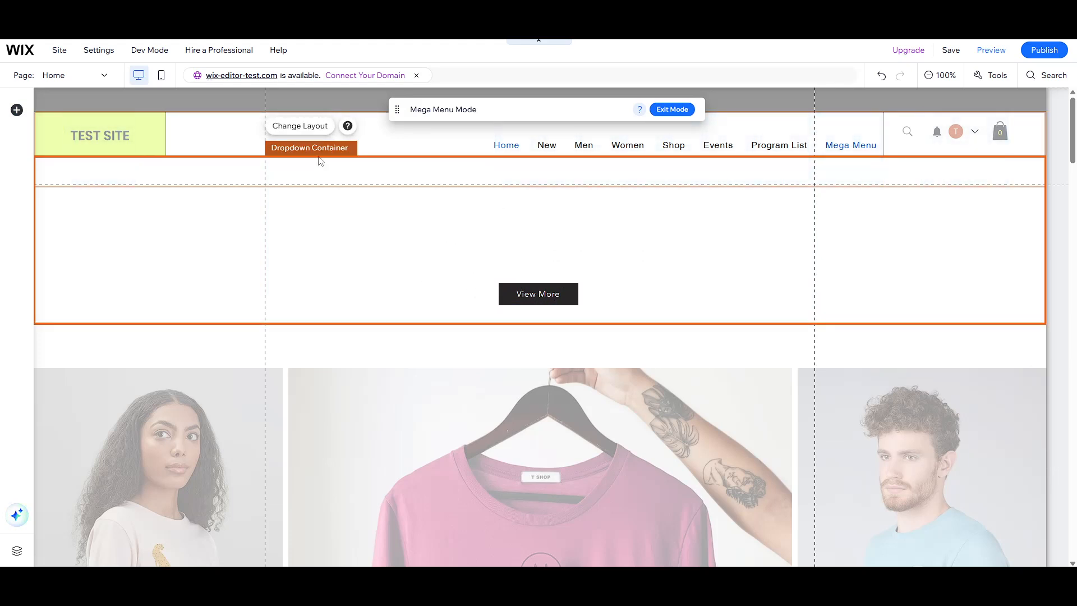
{"action": "left_click", "coordinate": [299, 127]}
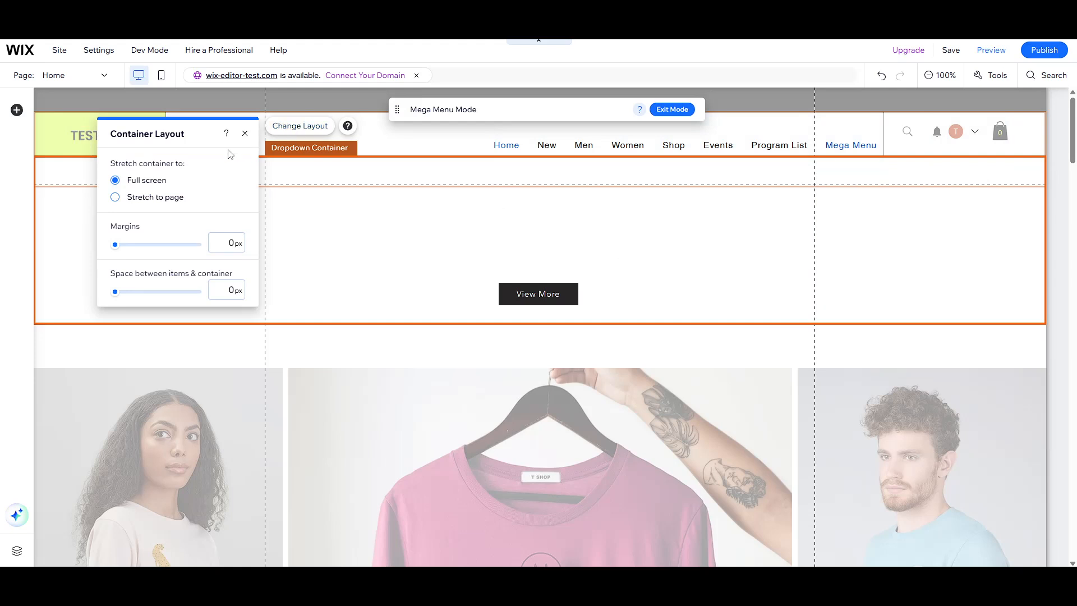
{"action": "left_click", "coordinate": [115, 197]}
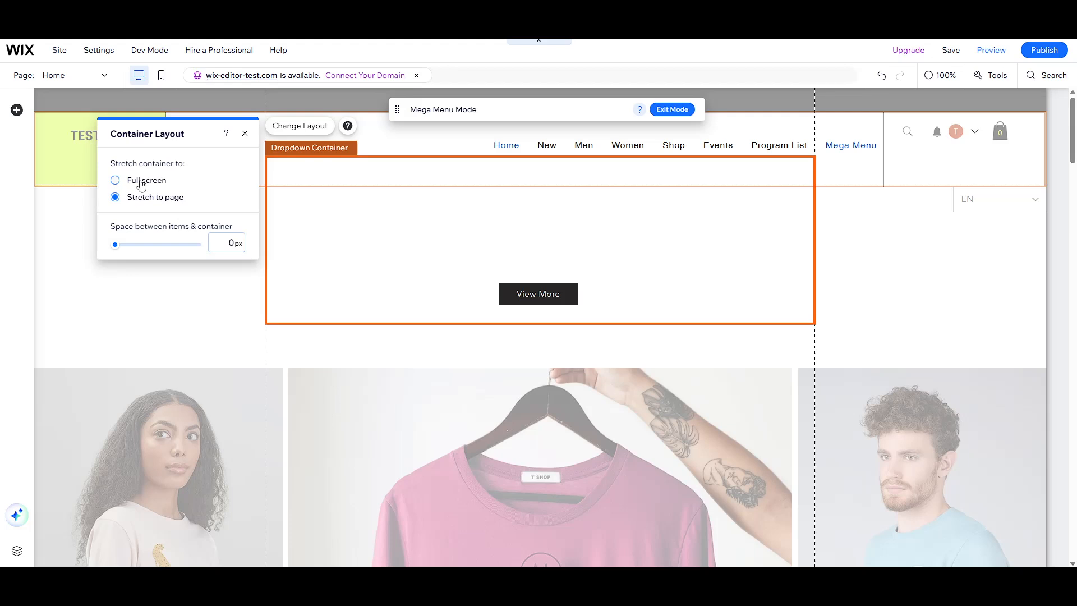
{"action": "left_click", "coordinate": [142, 181]}
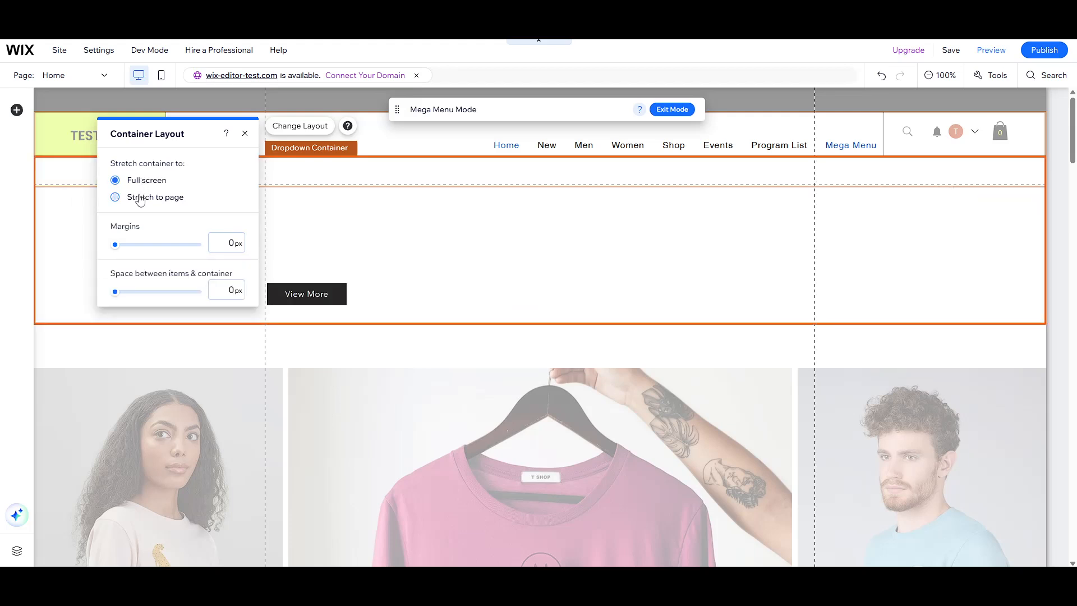
{"action": "left_click", "coordinate": [140, 198]}
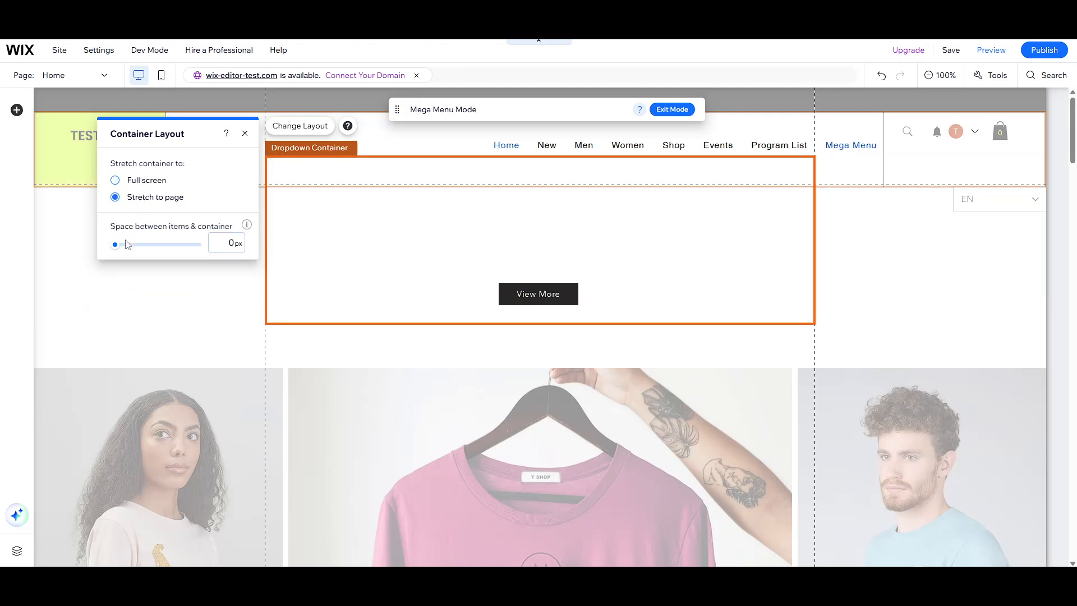
{"action": "left_click_drag", "start_coordinate": [119, 250], "coordinate": [93, 250]}
{"action": "left_click", "coordinate": [142, 185]}
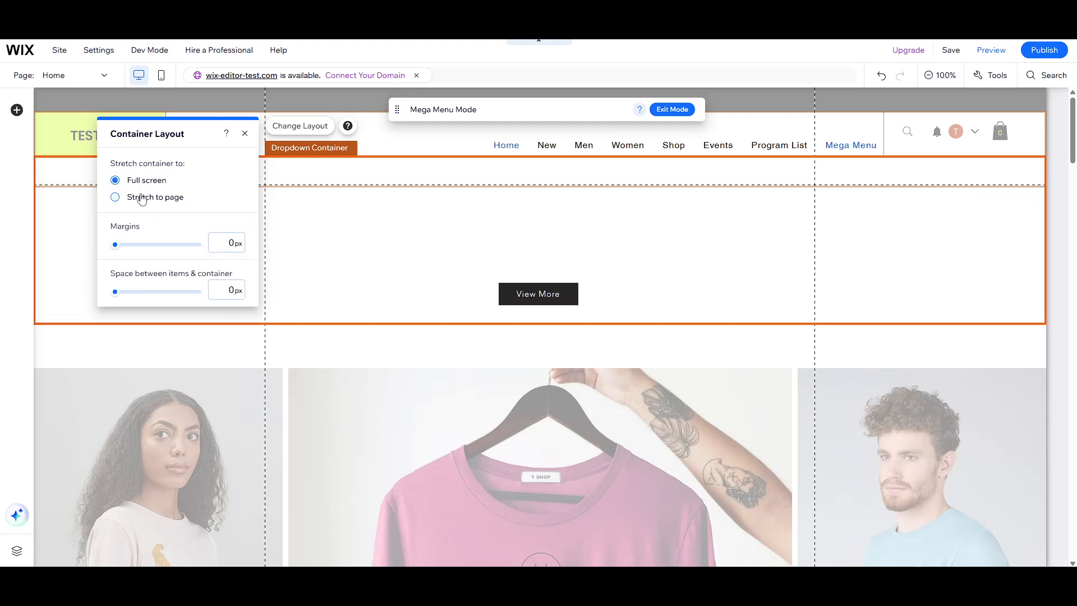
{"action": "left_click", "coordinate": [142, 201]}
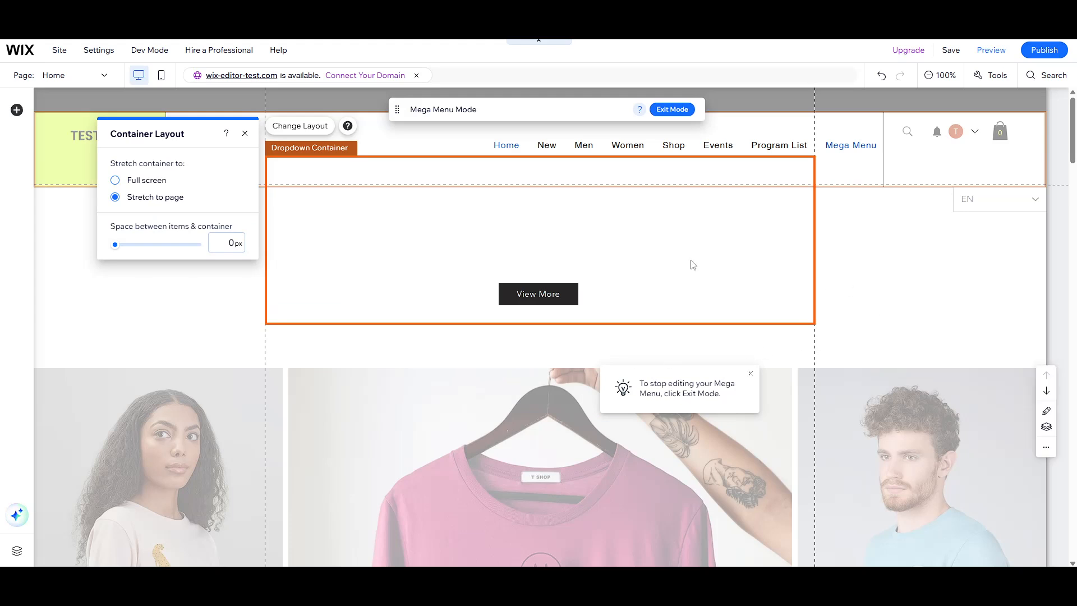
{"action": "left_click", "coordinate": [693, 277]}
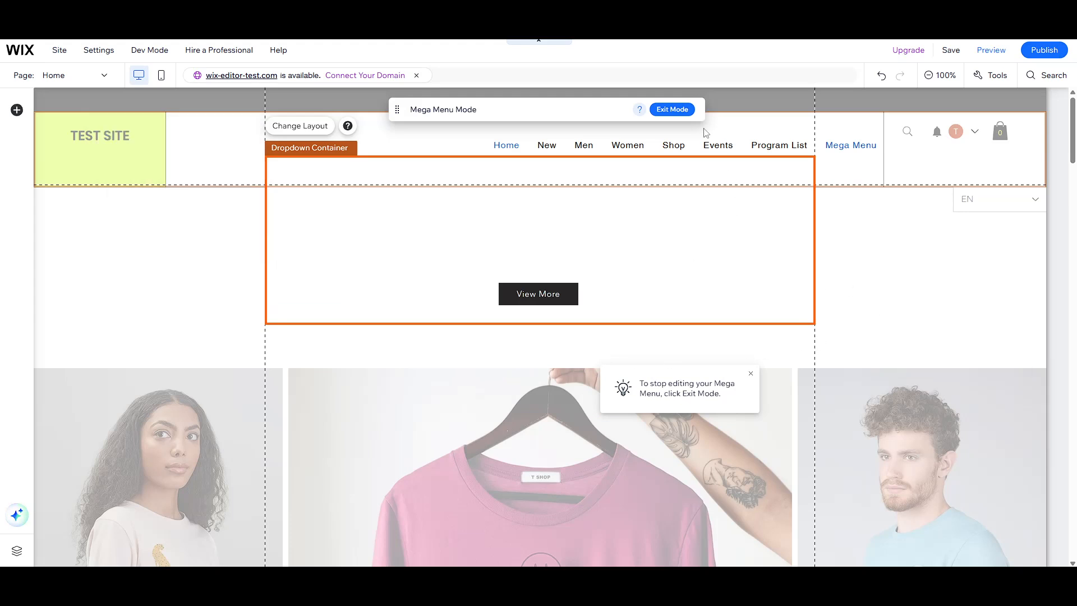
{"action": "left_click", "coordinate": [672, 110]}
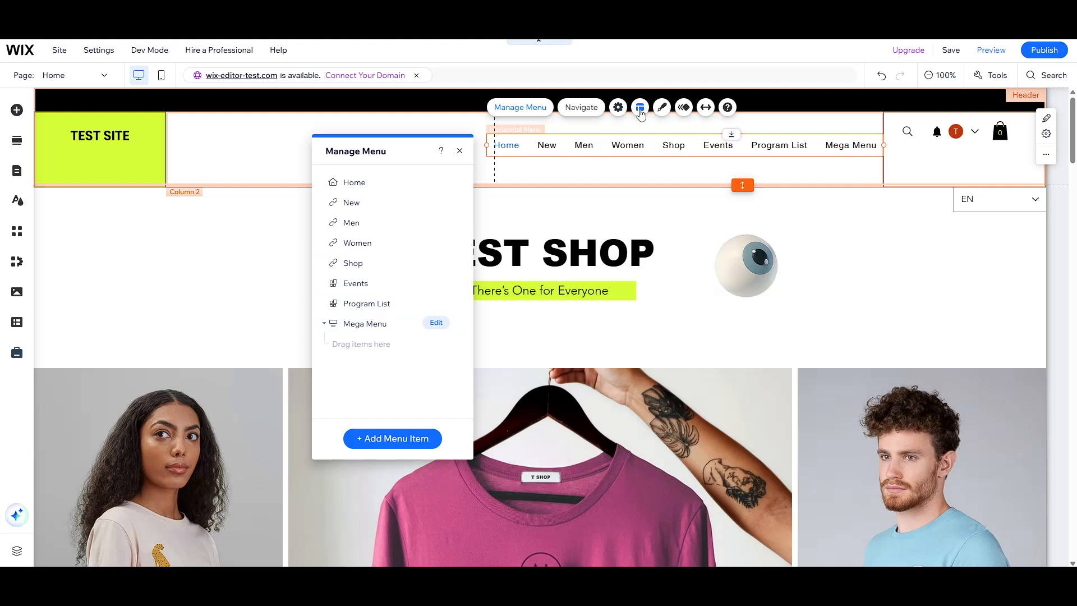
Step: Customize the menu design by giving the dropdown container a lime green #D6FF38 background fill from the theme colors
{"action": "left_click", "coordinate": [661, 109]}
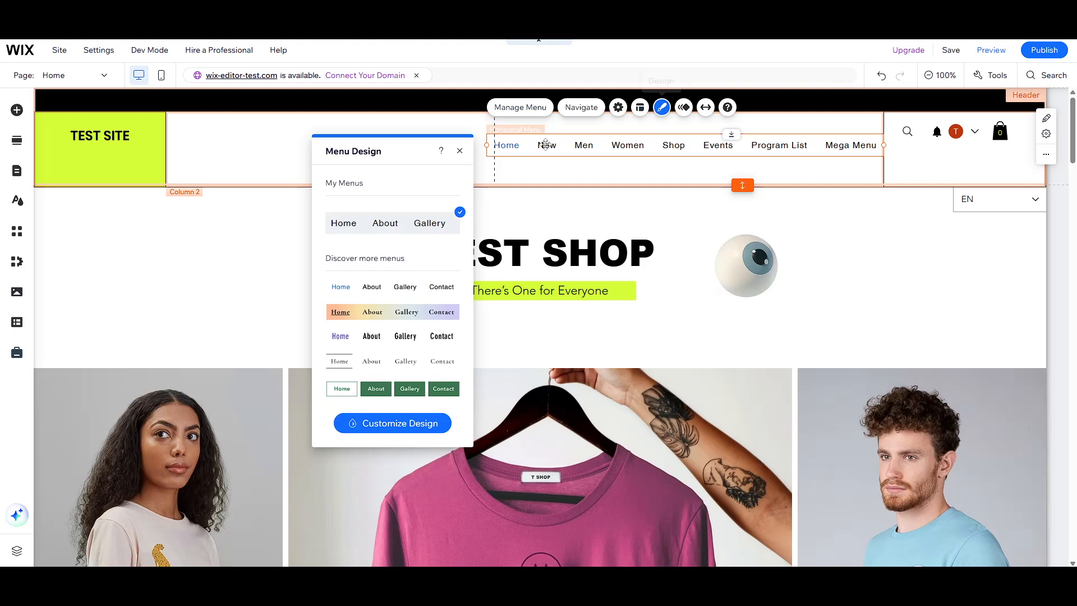
{"action": "scroll", "coordinate": [396, 266], "scroll_direction": "down", "scroll_amount": 1}
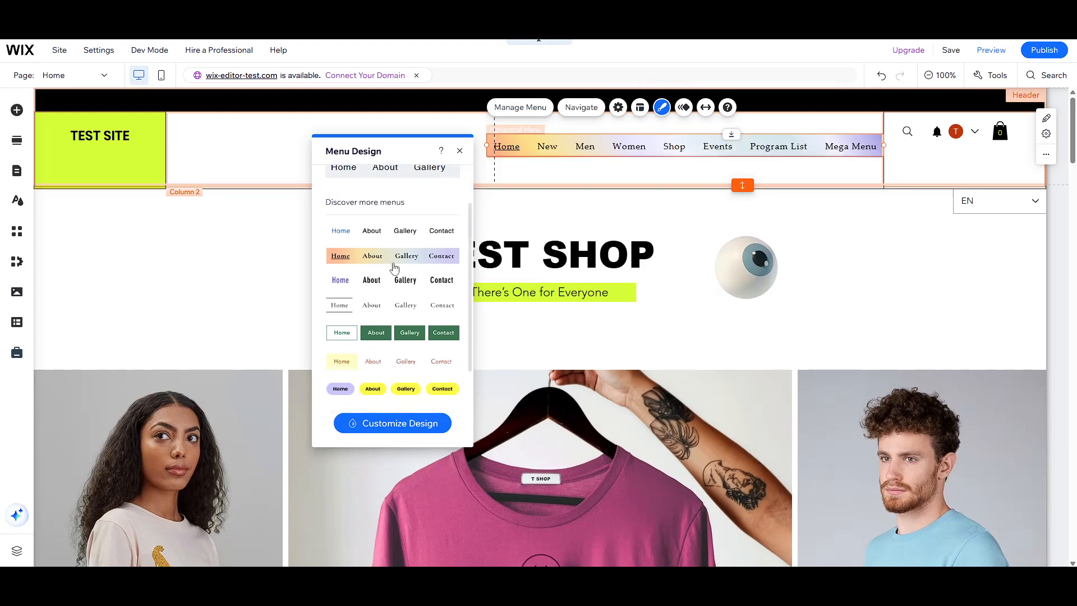
{"action": "scroll", "coordinate": [395, 266], "scroll_direction": "down", "scroll_amount": 1}
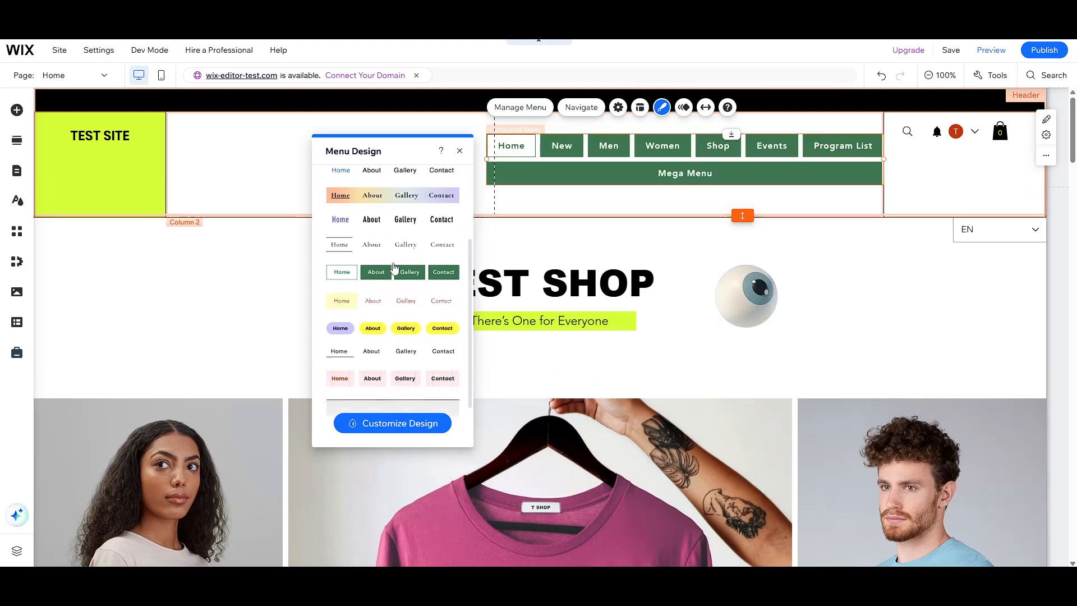
{"action": "scroll", "coordinate": [391, 308], "scroll_direction": "down", "scroll_amount": 1}
{"action": "left_click", "coordinate": [385, 424]}
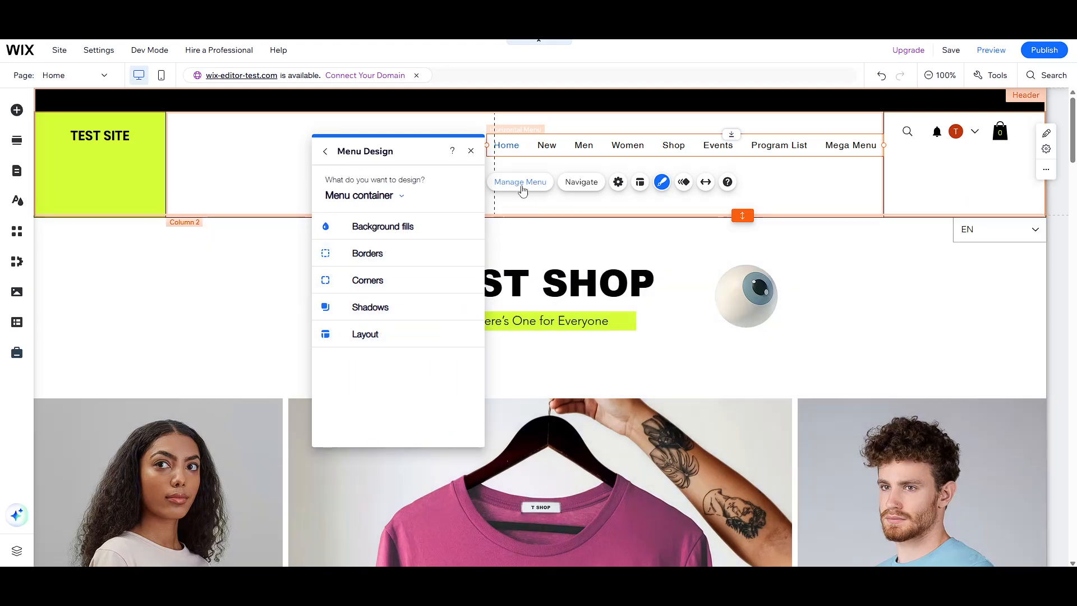
{"action": "left_click", "coordinate": [378, 196]}
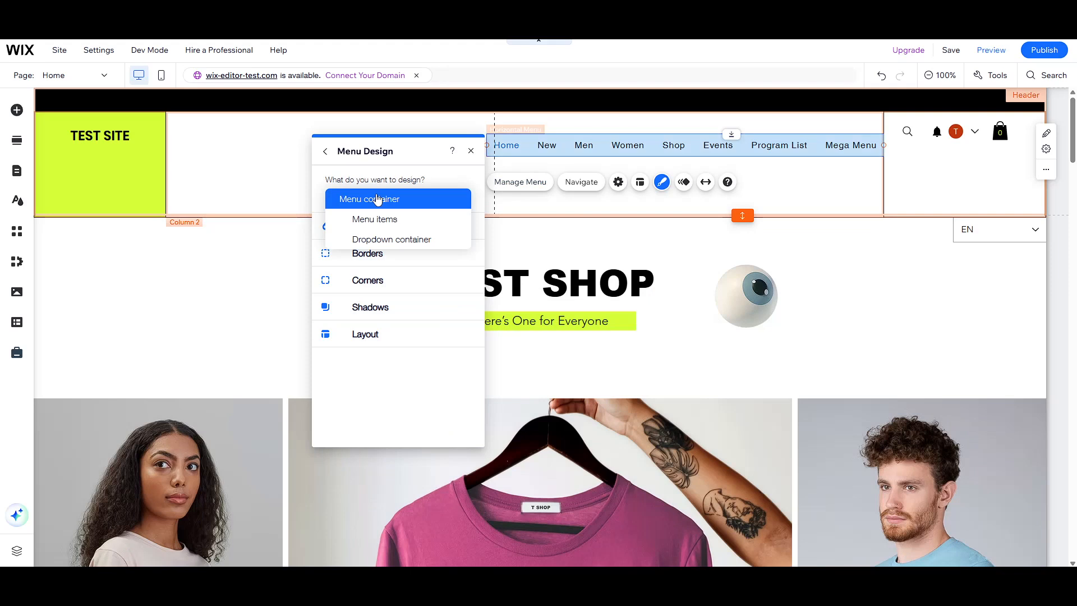
{"action": "left_click", "coordinate": [390, 241]}
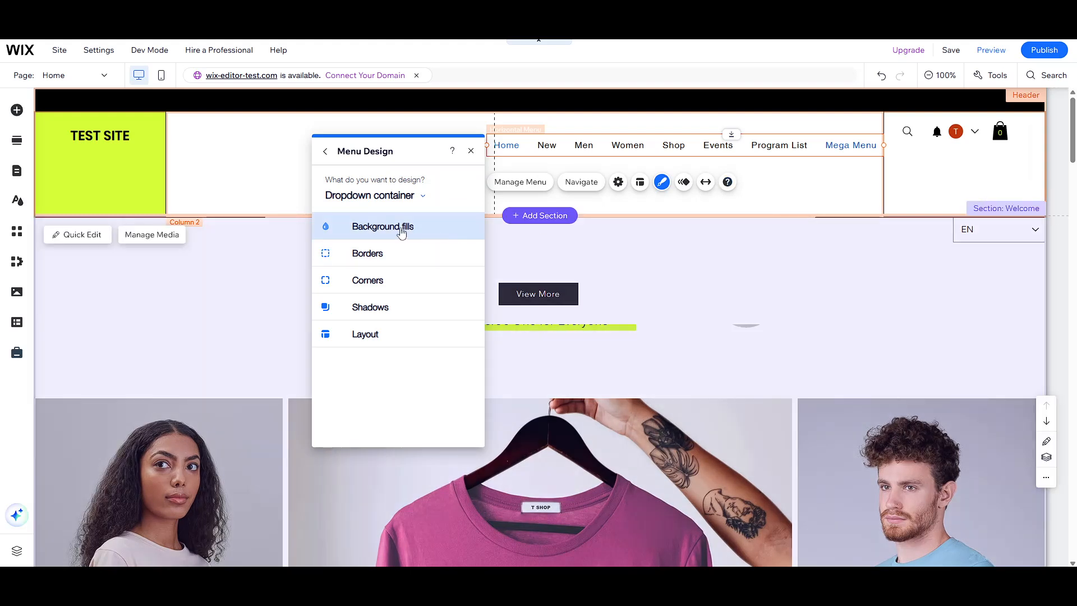
{"action": "left_click", "coordinate": [380, 232]}
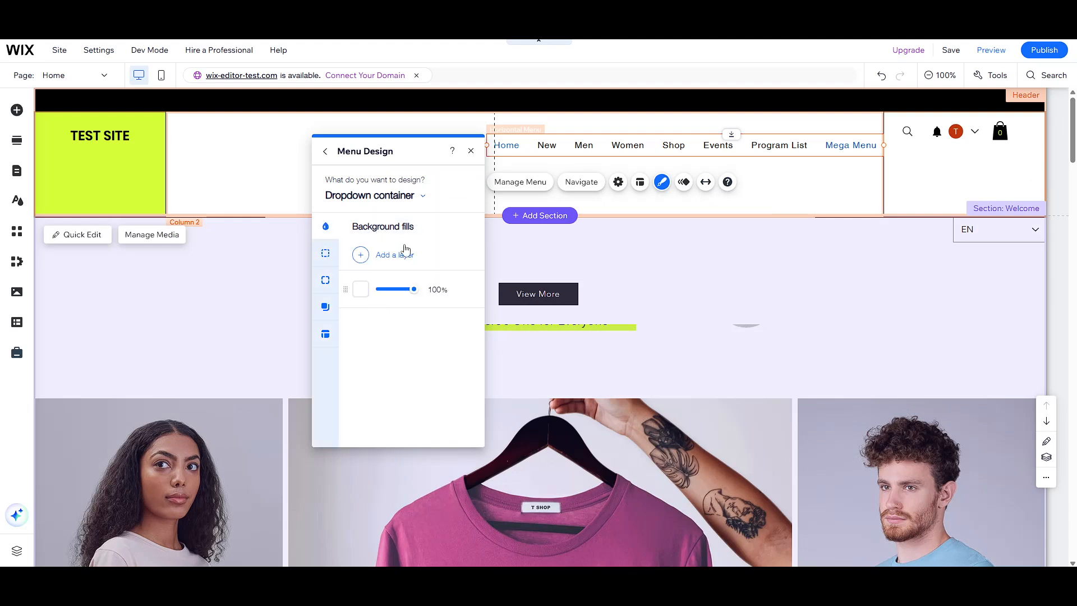
{"action": "mouse_move", "coordinate": [412, 293]}
{"action": "left_mouse_down"}
{"action": "mouse_move", "coordinate": [361, 292]}
{"action": "mouse_move", "coordinate": [418, 292]}
{"action": "left_mouse_up"}
{"action": "left_click", "coordinate": [360, 289]}
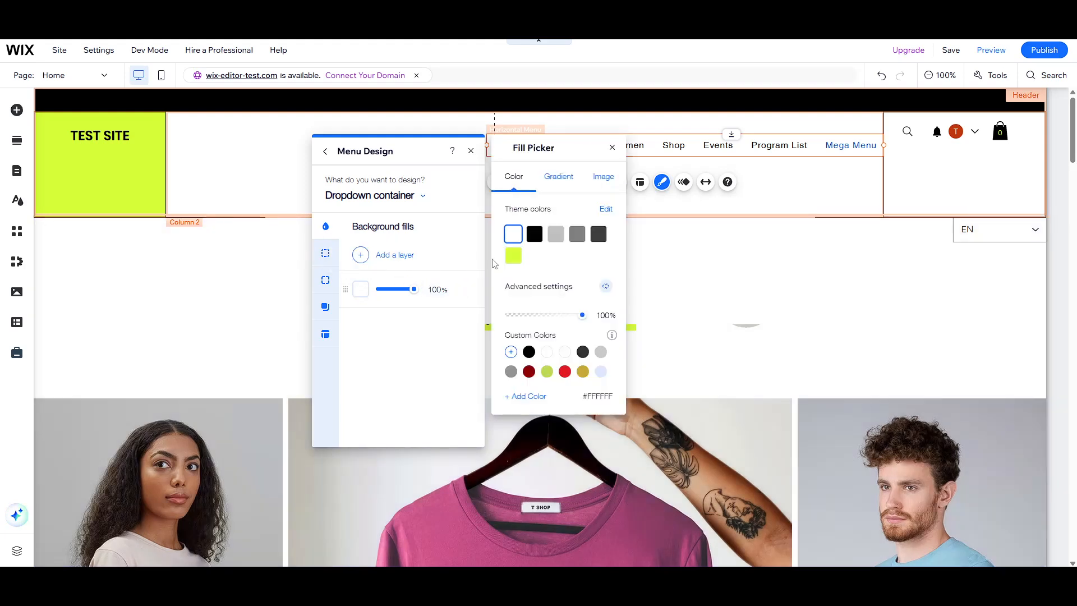
{"action": "left_click", "coordinate": [514, 256]}
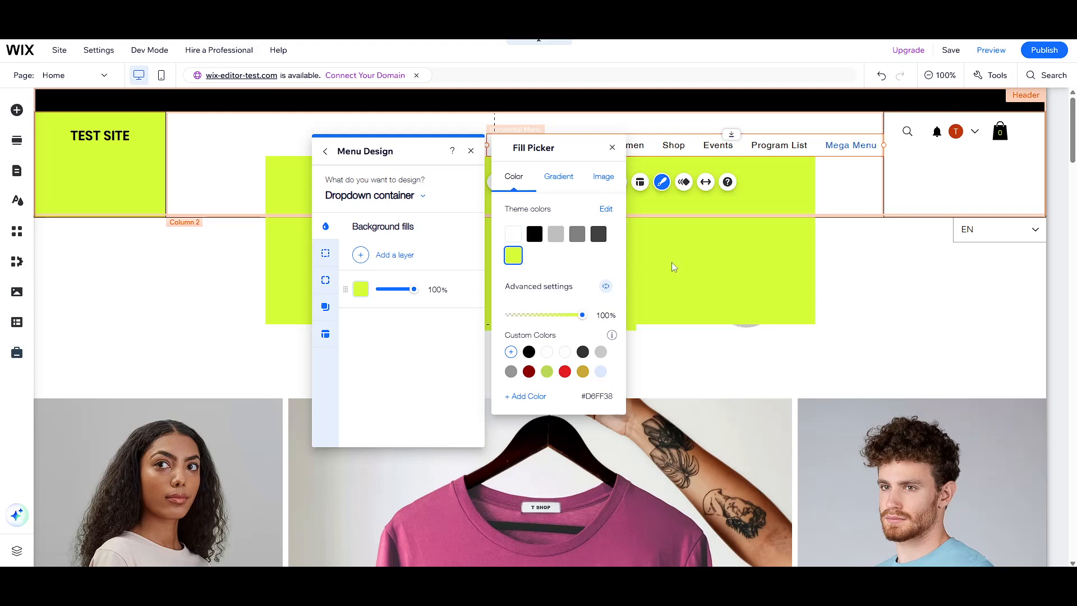
{"action": "left_click", "coordinate": [709, 285]}
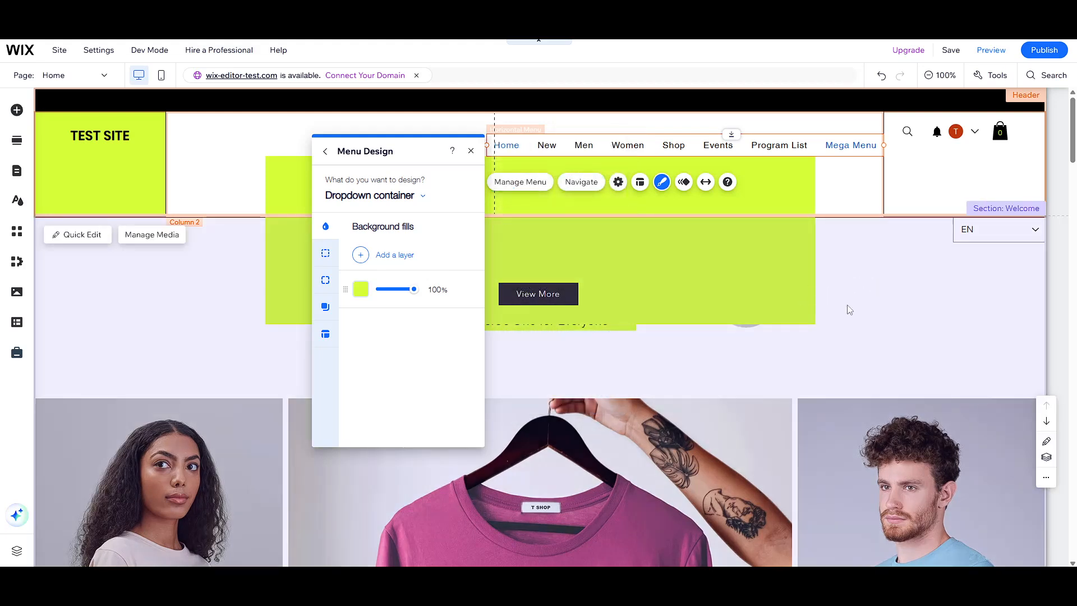